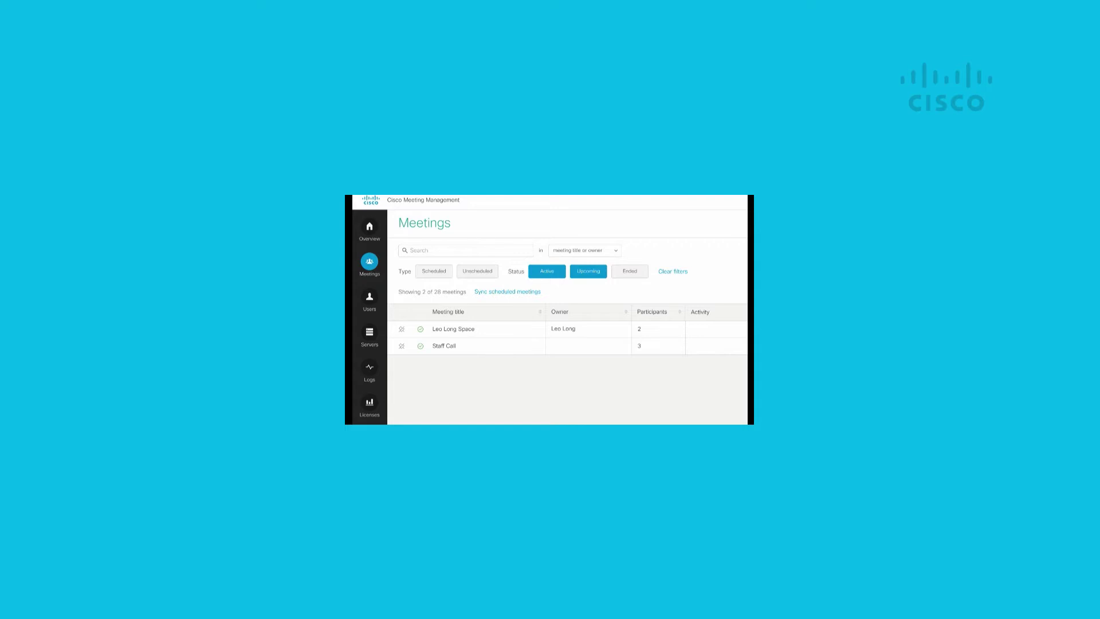
Log in as admin to the CMS web admin and Meeting Management, then view the empty Servers list
{"action": "type", "text": "admin"}
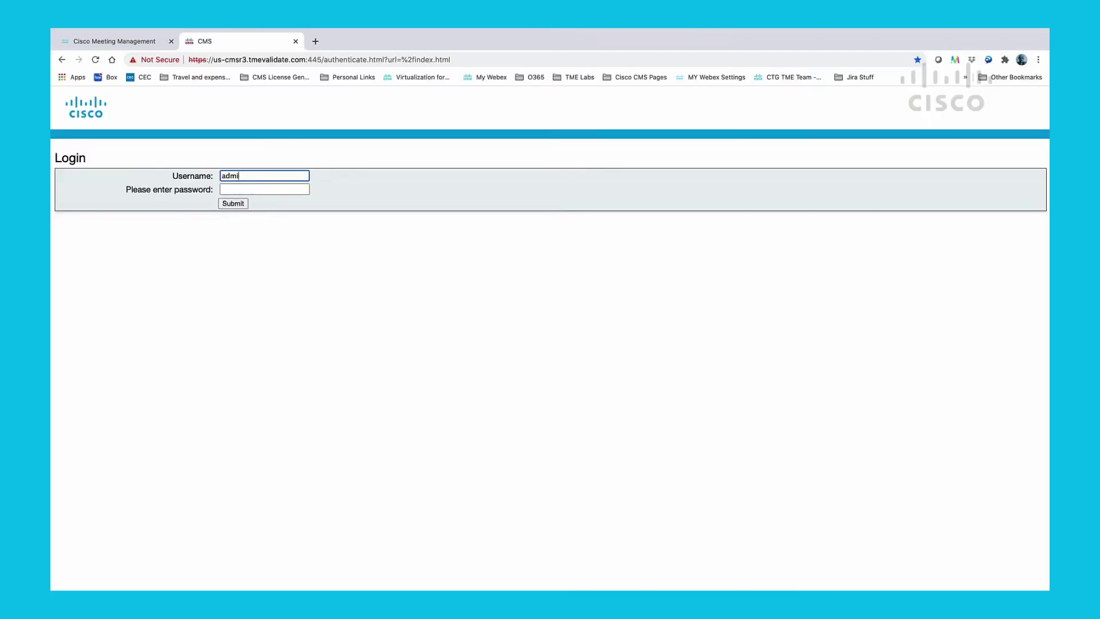
{"action": "key", "text": "Tab"}
{"action": "type", "text": "••••••"}
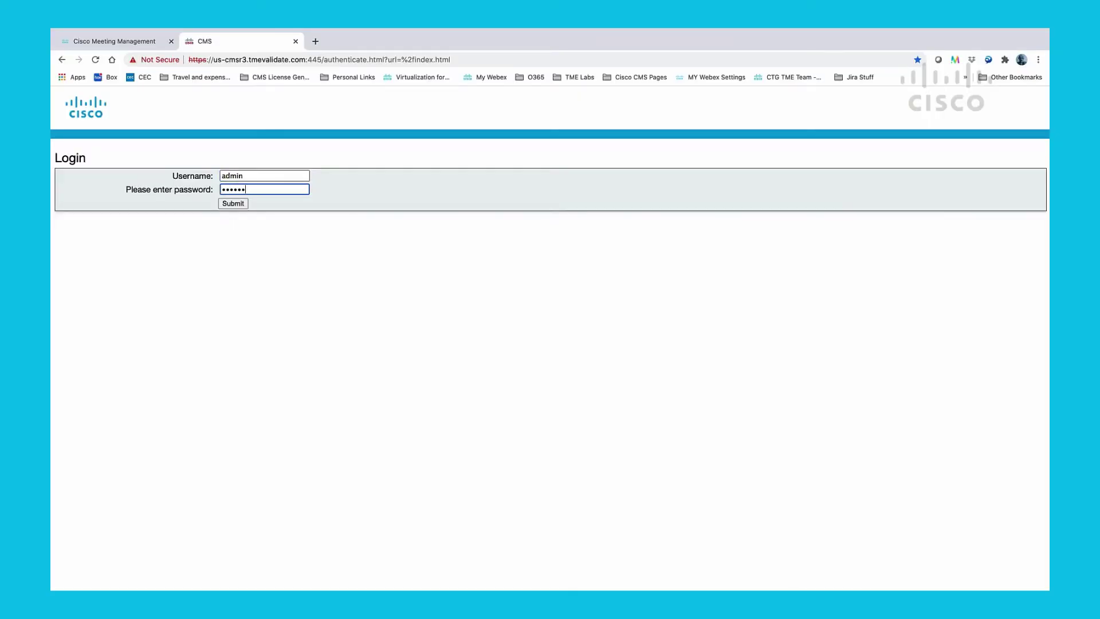
{"action": "key", "text": "Return"}
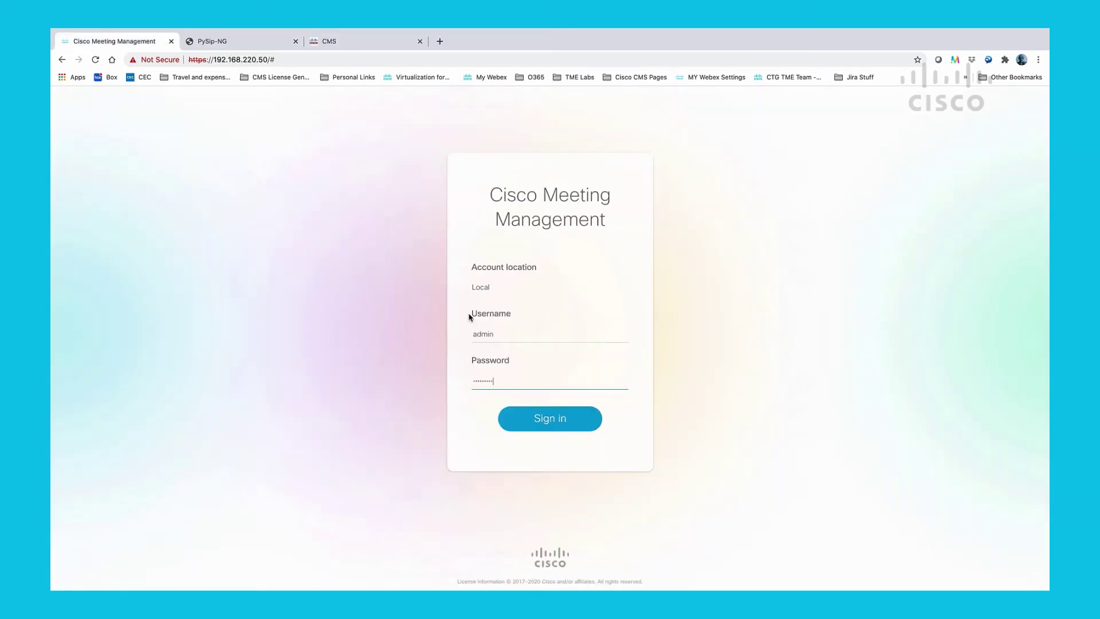
{"action": "left_click", "coordinate": [550, 424]}
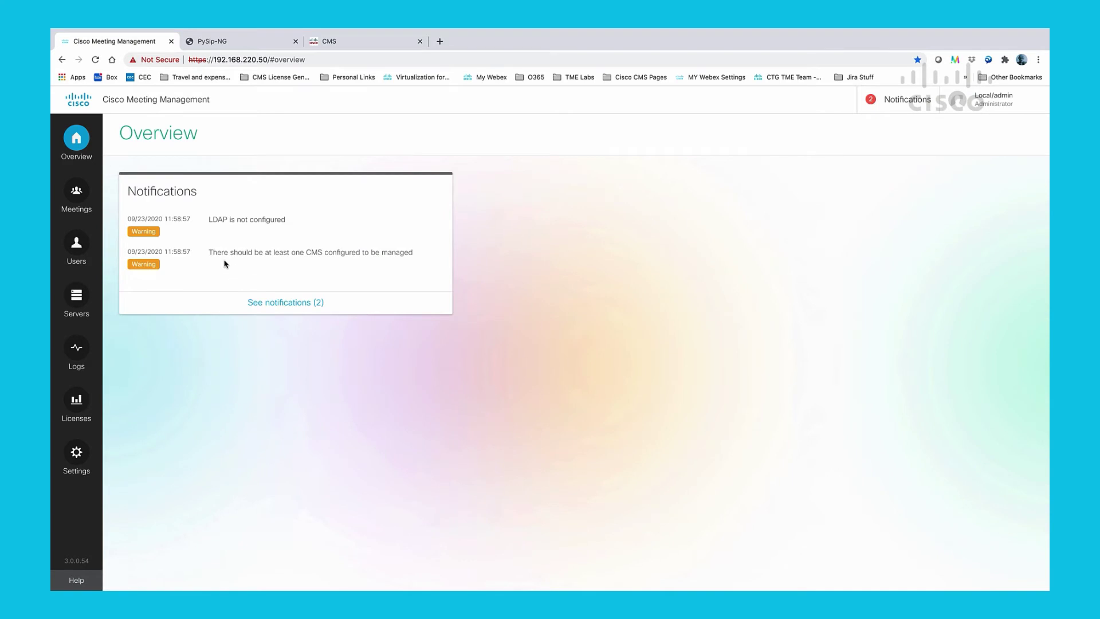
{"action": "left_click", "coordinate": [76, 297]}
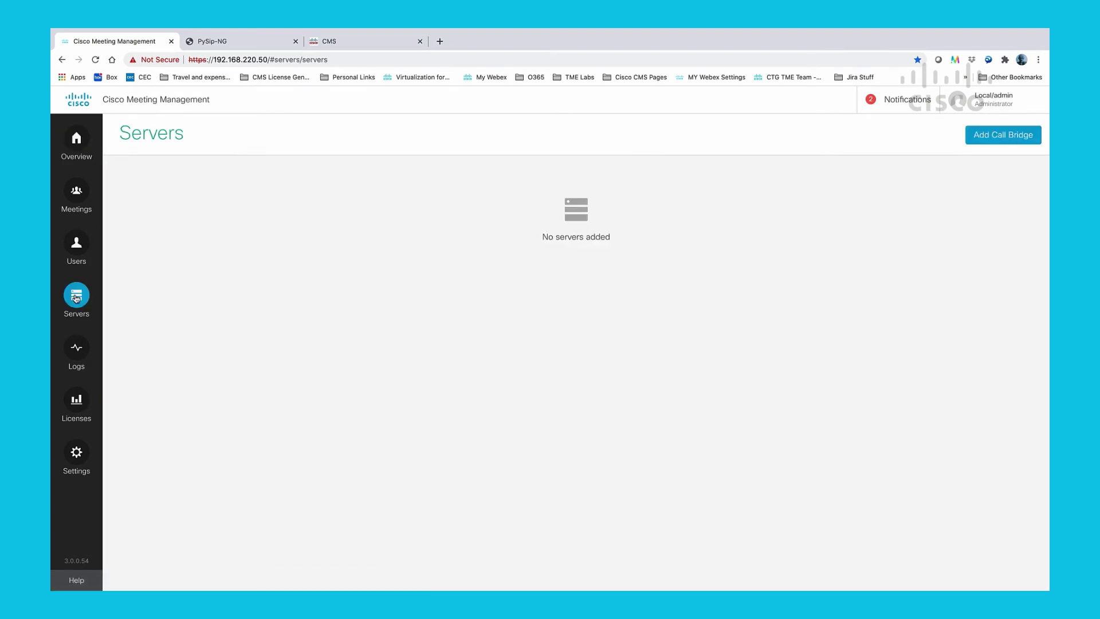
Start a new call bridge with server address us-cmsr3.tmevalidate.com and port 445
{"action": "left_click", "coordinate": [976, 136]}
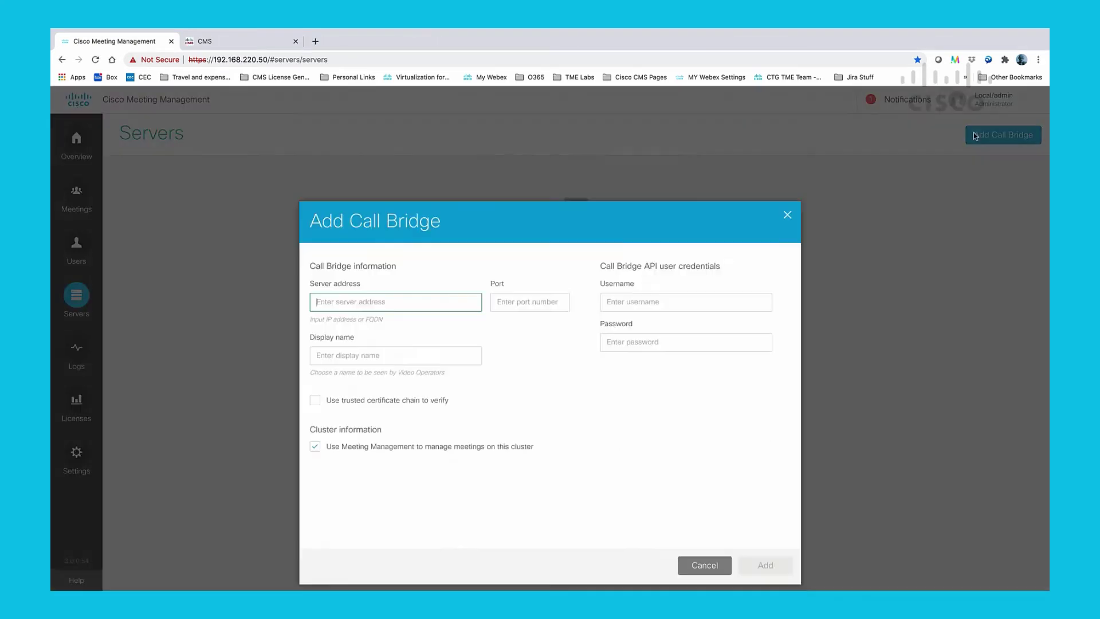
{"action": "left_click", "coordinate": [422, 243]}
{"action": "right_click", "coordinate": [422, 243]}
{"action": "left_click", "coordinate": [434, 311]}
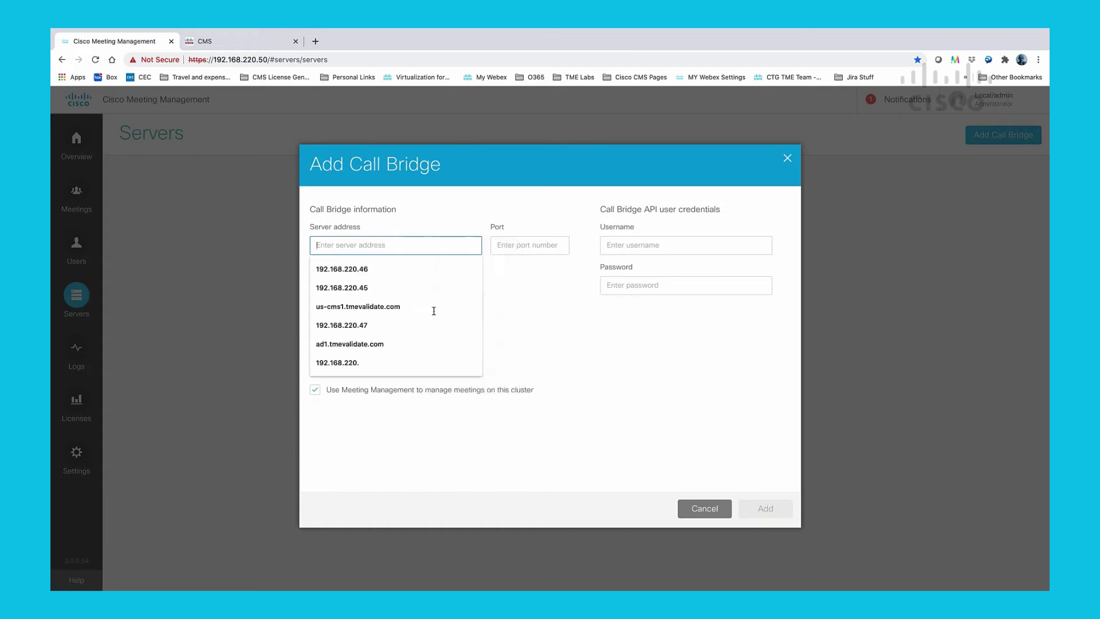
{"action": "type", "text": "us-cmsr3.tmevalidate.com"}
{"action": "key", "text": "Tab"}
Enter API username admin and its password, name the call bridge us-CMS3, and add it
{"action": "left_click", "coordinate": [506, 269]}
{"action": "left_click", "coordinate": [619, 243]}
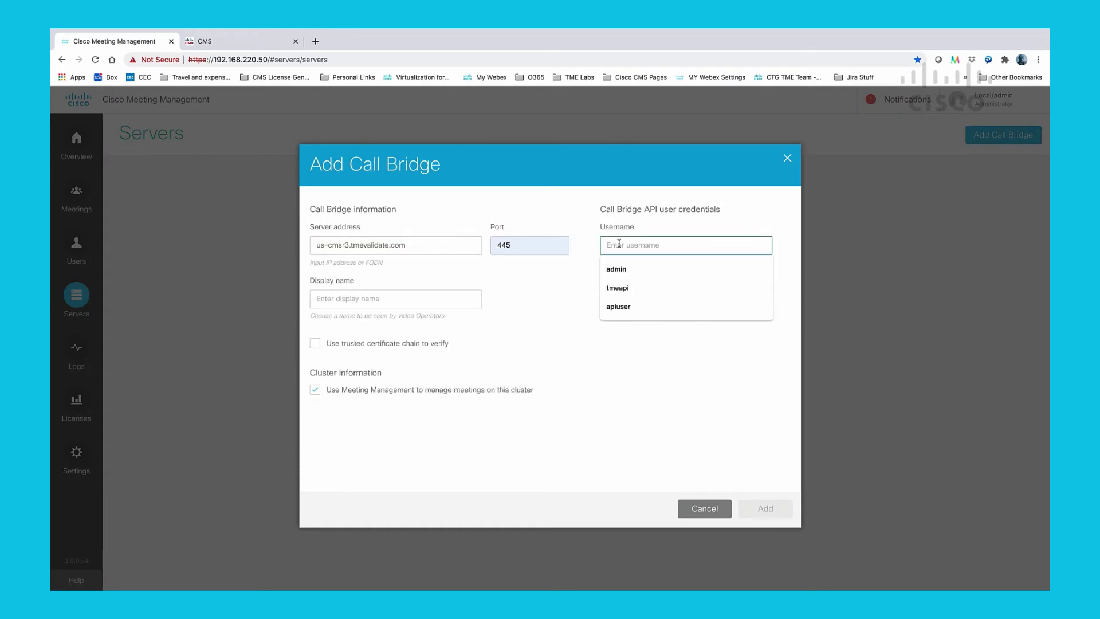
{"action": "type", "text": "admin"}
{"action": "key", "text": "Tab"}
{"action": "type", "text": "•••"}
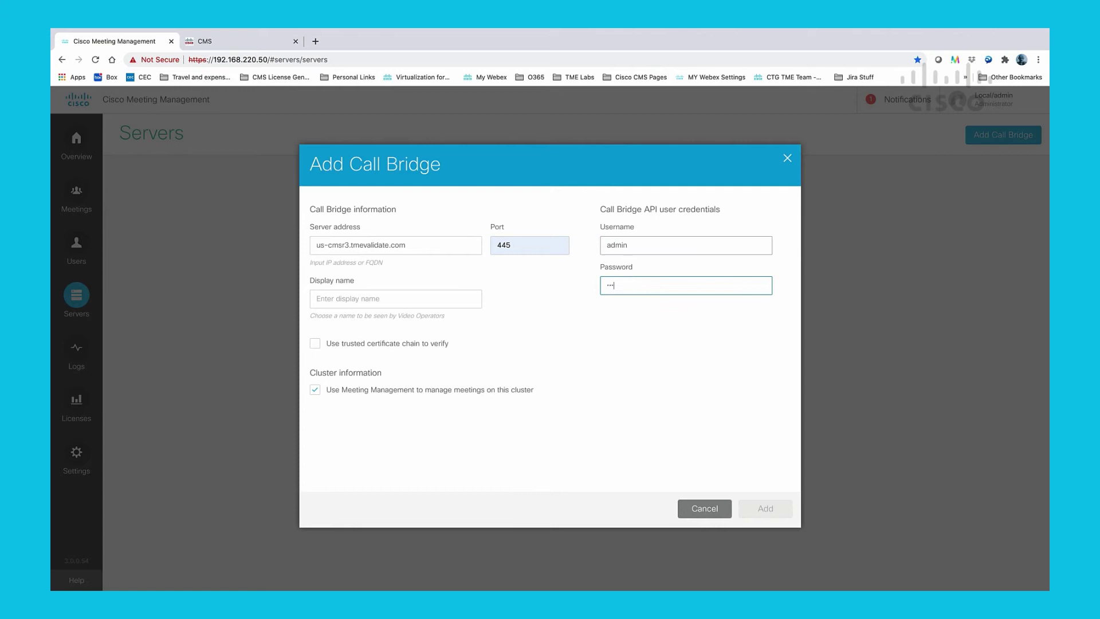
{"action": "type", "text": "•••"}
{"action": "left_click", "coordinate": [384, 301]}
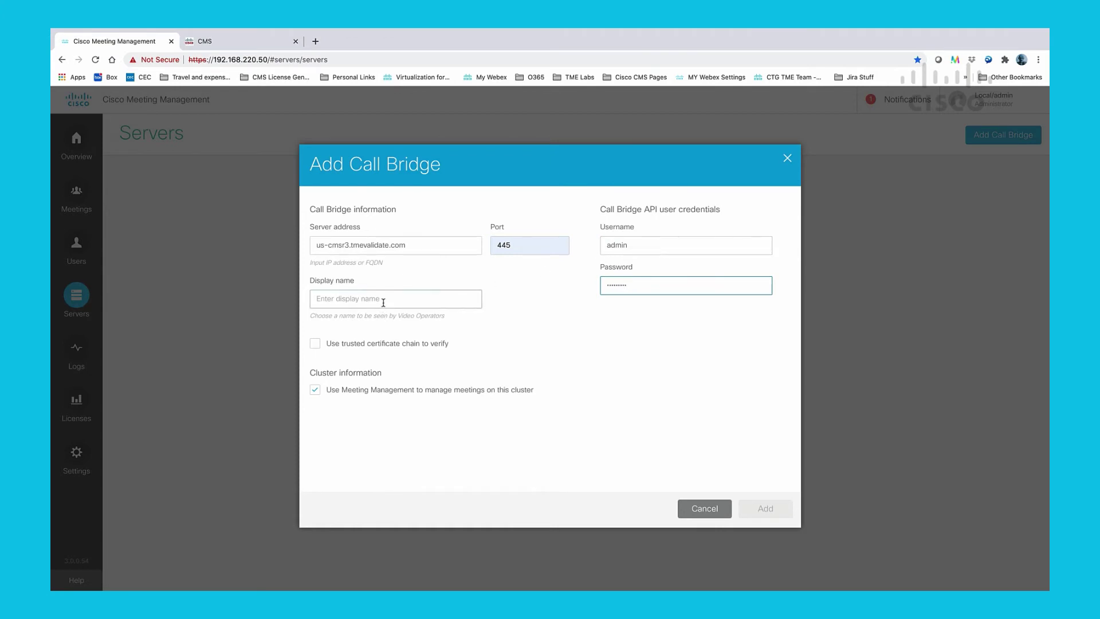
{"action": "type", "text": "us-C"}
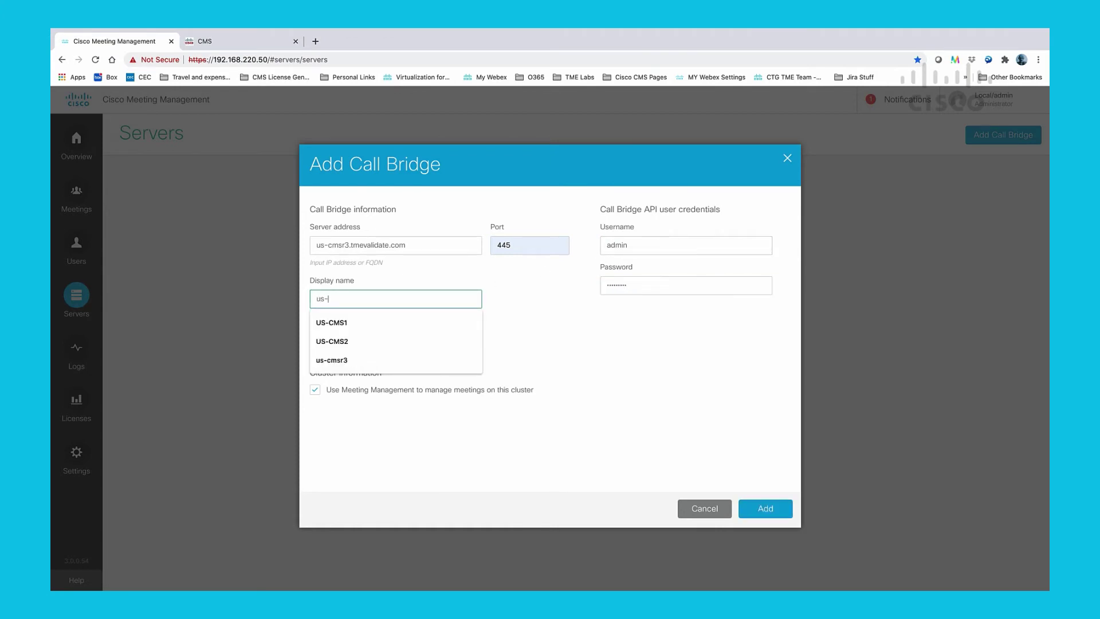
{"action": "type", "text": "MS3"}
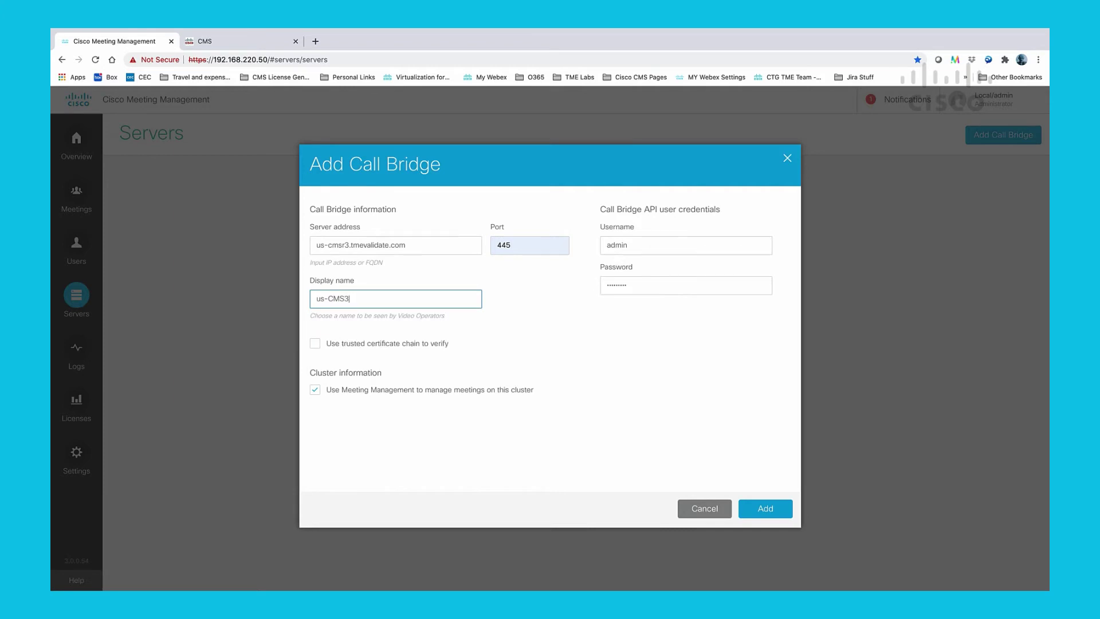
{"action": "left_click", "coordinate": [762, 509]}
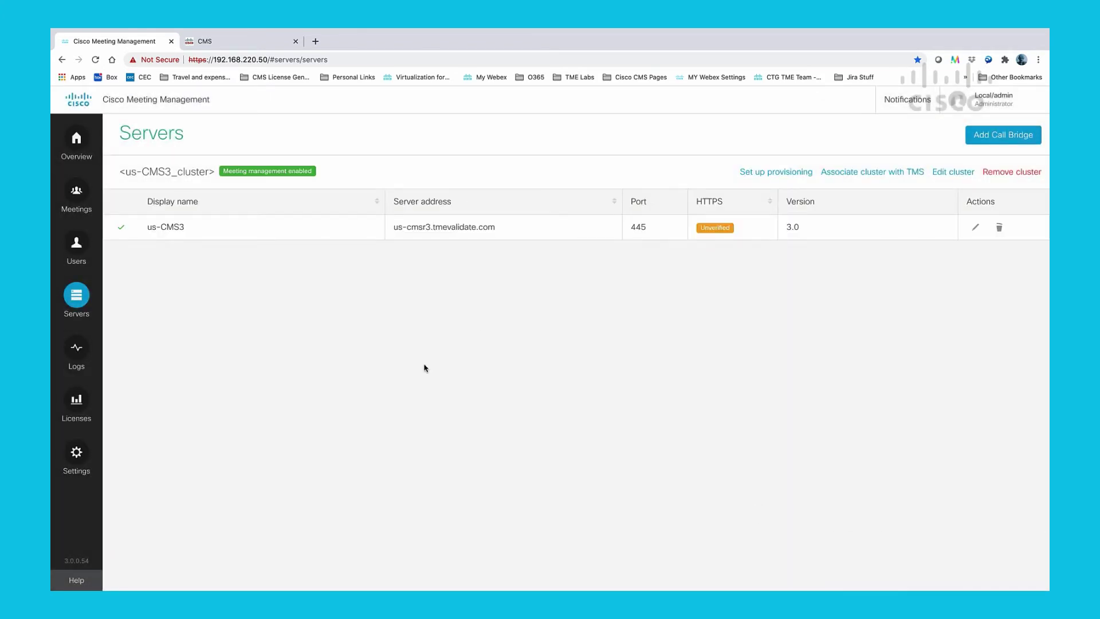
In Settings > Licensing, switch the mode from No licensing to Smart Licensing and save
{"action": "left_click", "coordinate": [75, 399]}
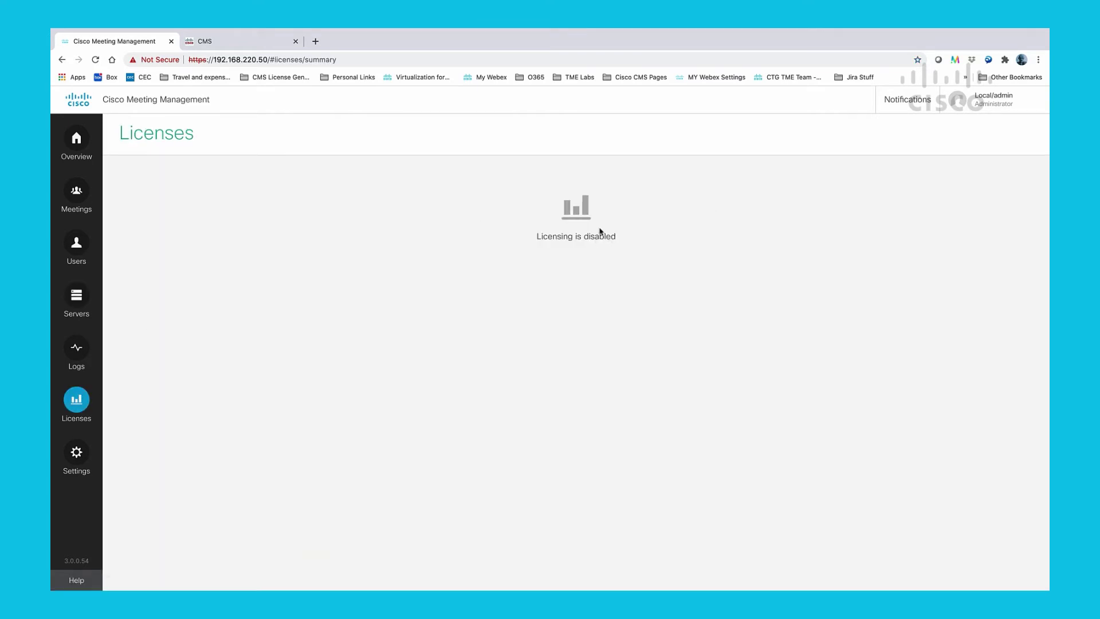
{"action": "left_click", "coordinate": [76, 453]}
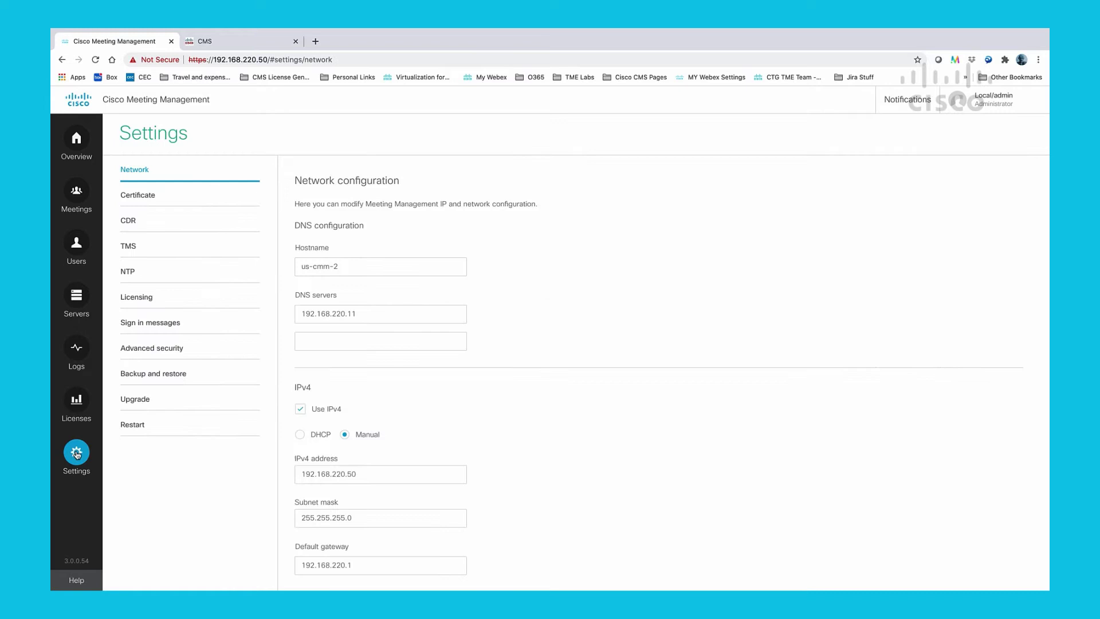
{"action": "left_click", "coordinate": [169, 305]}
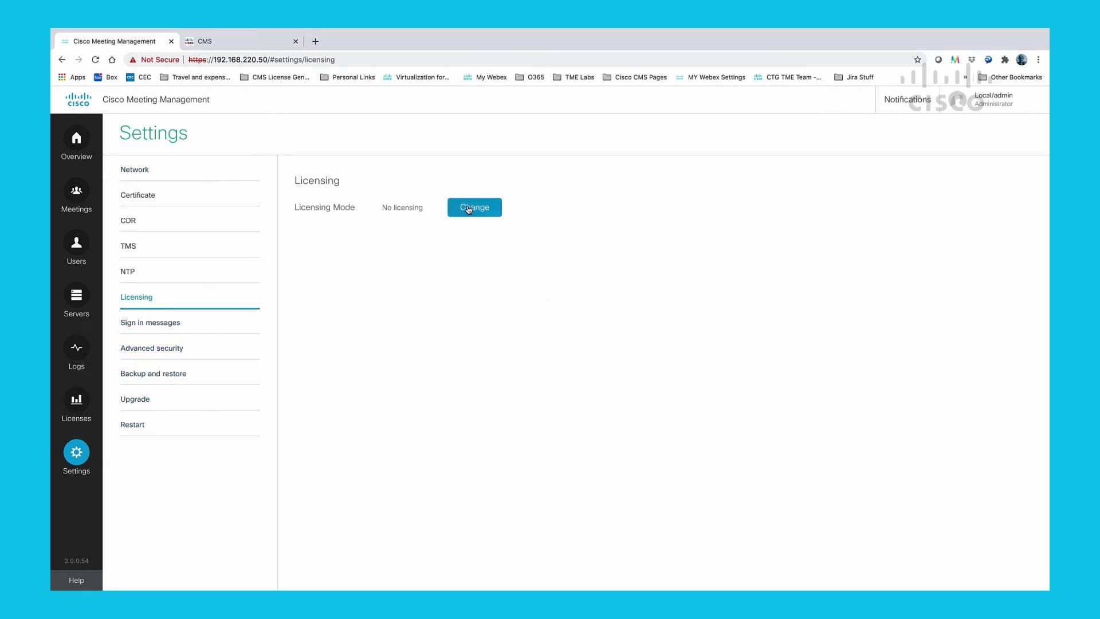
{"action": "left_click", "coordinate": [469, 208]}
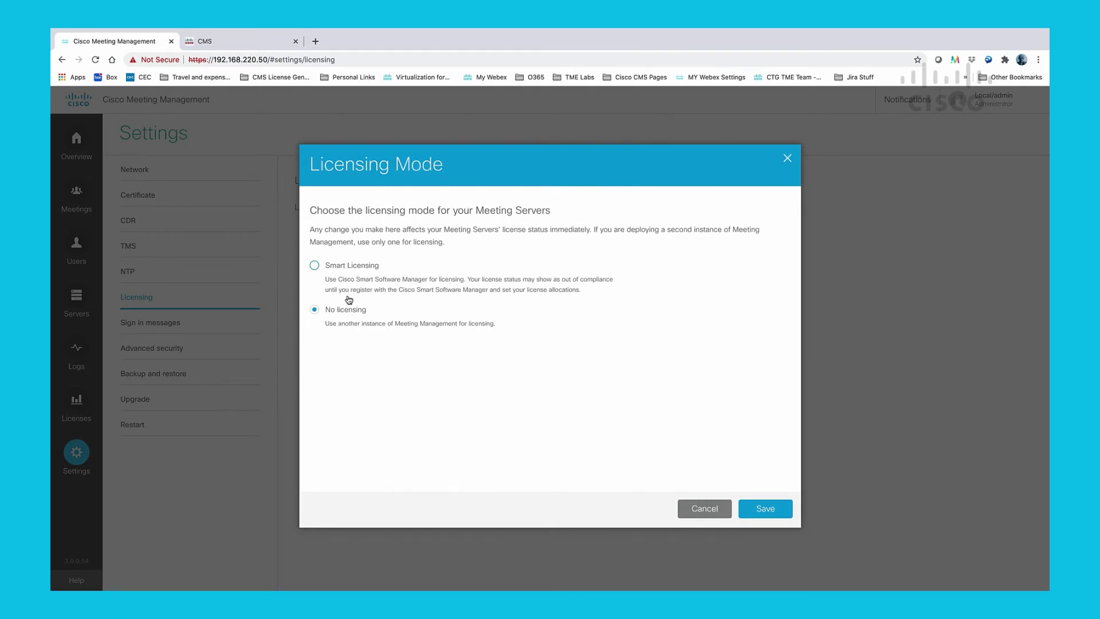
{"action": "left_click", "coordinate": [314, 267]}
{"action": "left_click", "coordinate": [767, 509]}
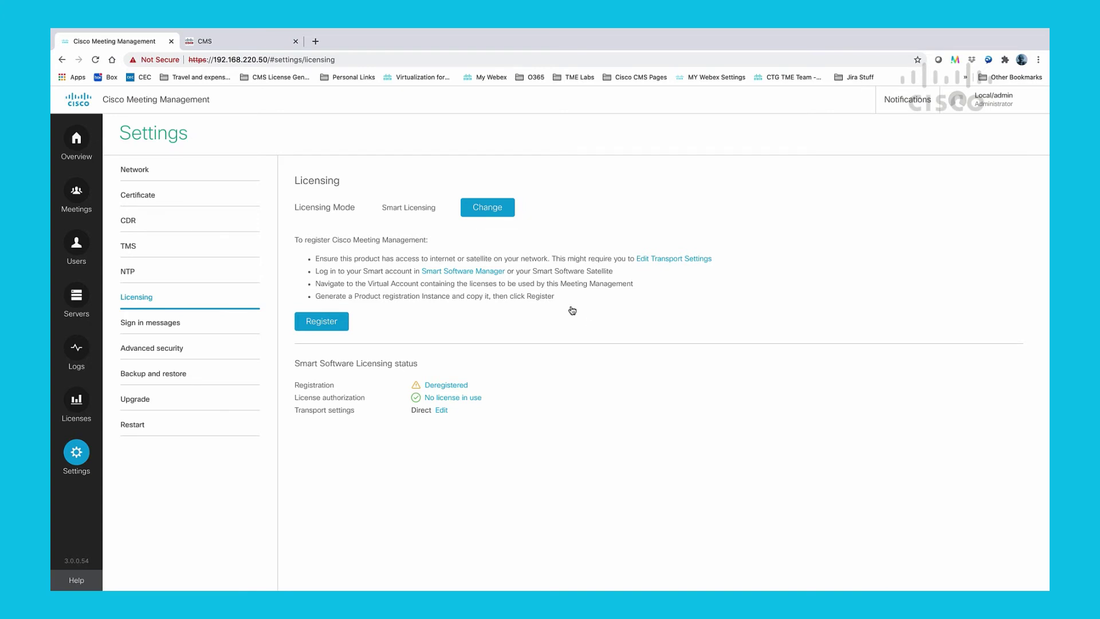
Start and confirm the 90-day Meetings trial, expiring Dec 21st, 2020
{"action": "left_click", "coordinate": [77, 397]}
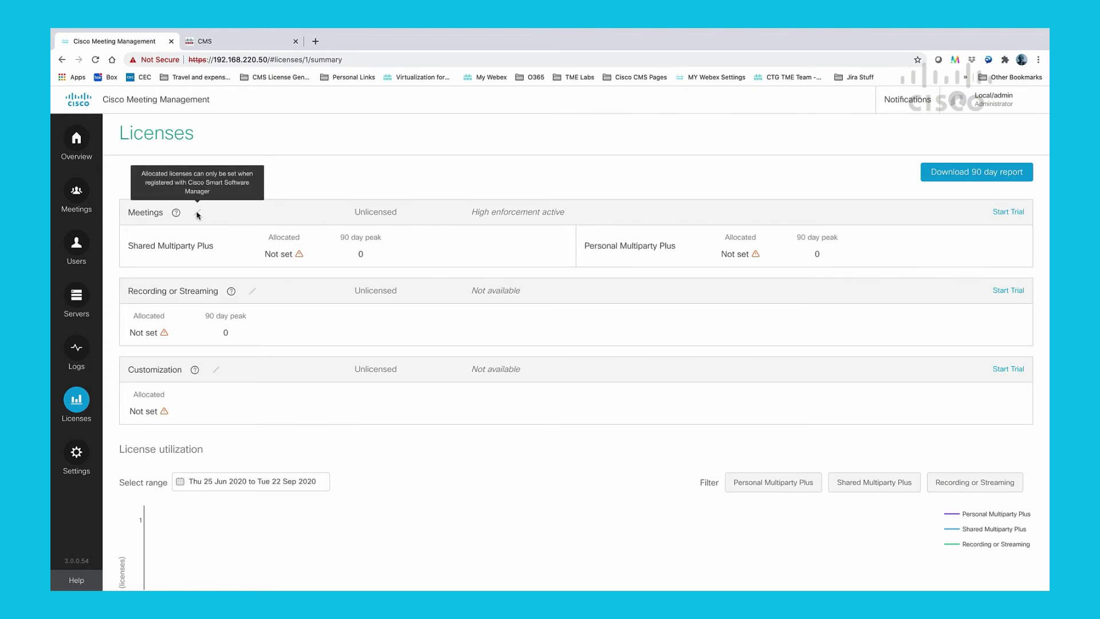
{"action": "scroll", "coordinate": [367, 447], "scroll_direction": "down", "scroll_amount": 2}
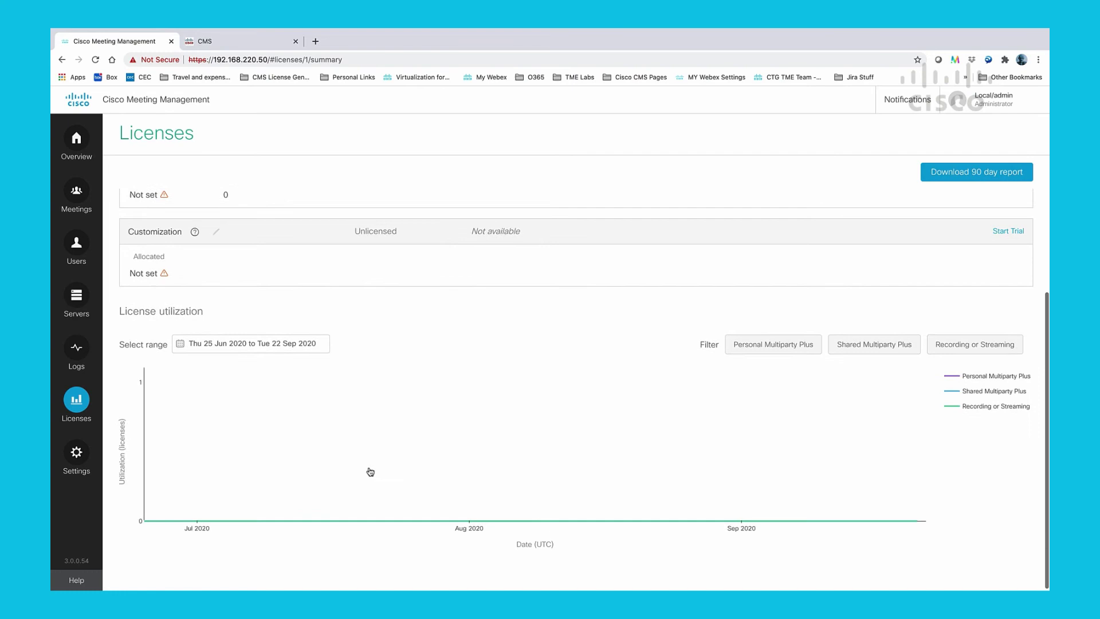
{"action": "scroll", "coordinate": [370, 472], "scroll_direction": "up", "scroll_amount": 2}
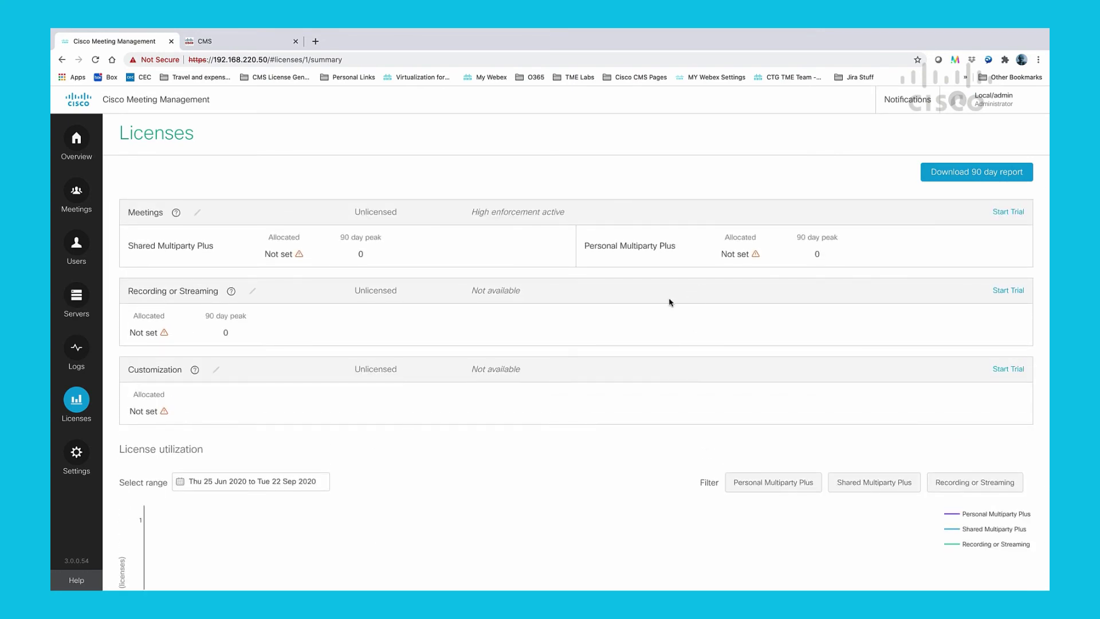
{"action": "left_click", "coordinate": [1007, 215]}
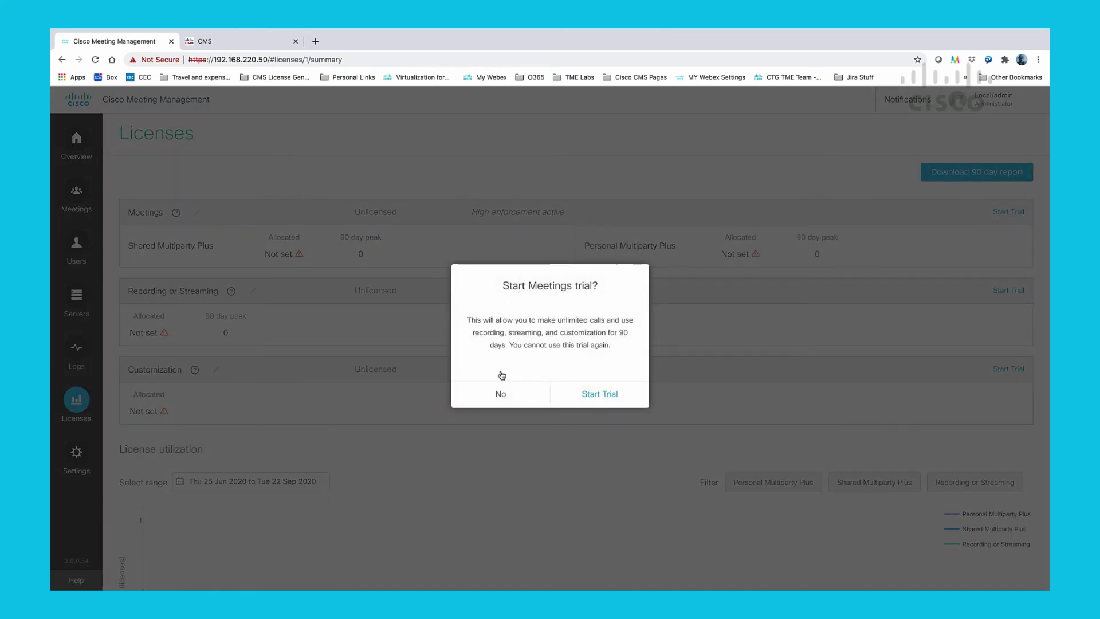
{"action": "left_click", "coordinate": [588, 404]}
{"action": "left_click", "coordinate": [590, 407]}
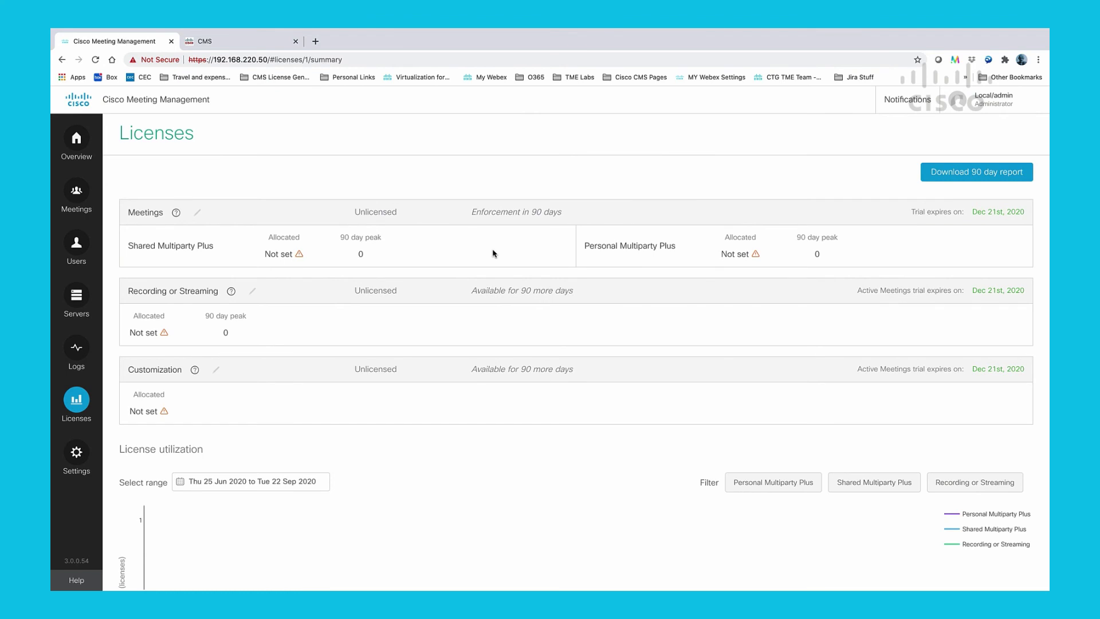
Return to the Servers page showing us-CMS3_cluster with call bridge us-CMS3
{"action": "left_click", "coordinate": [75, 298]}
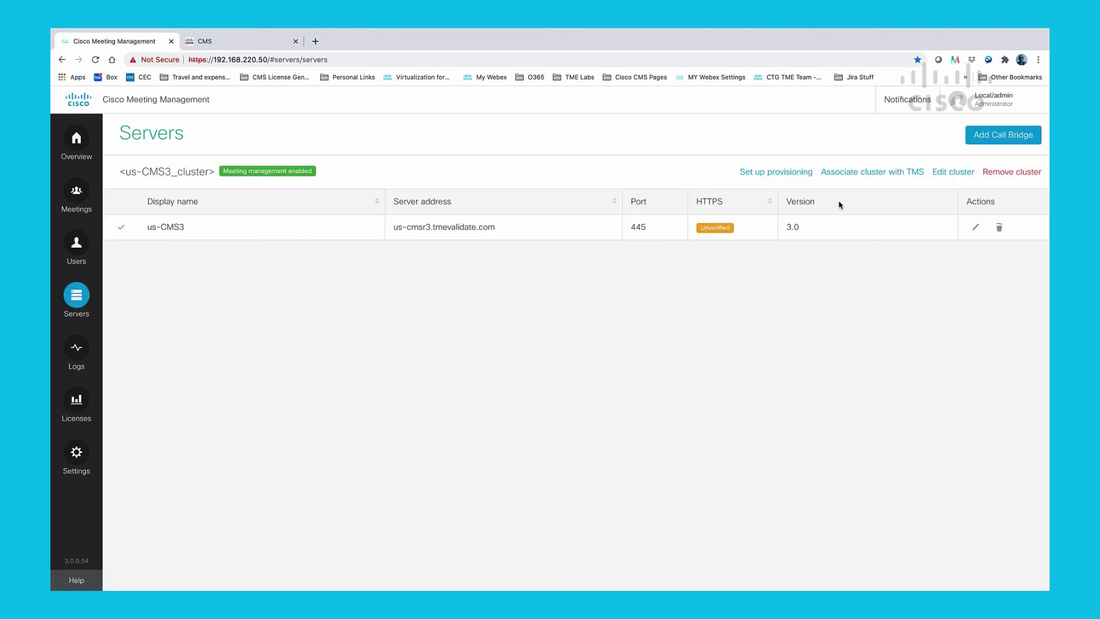